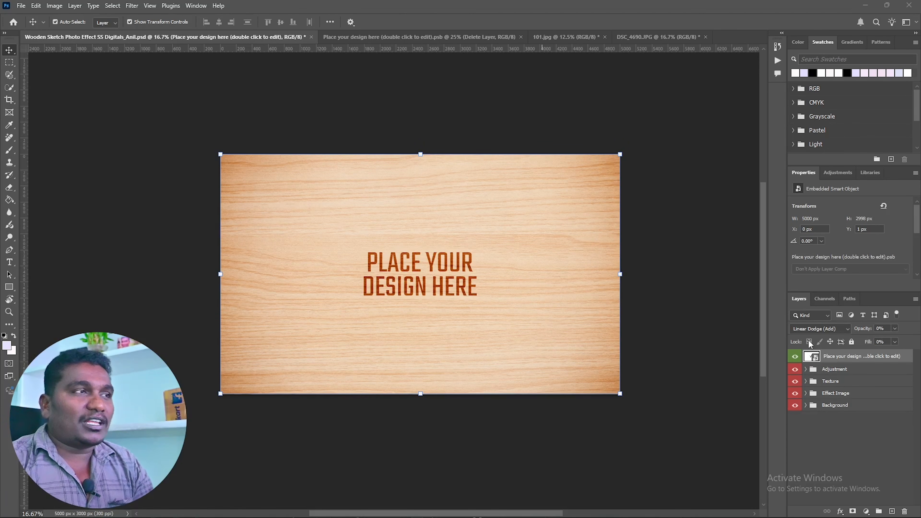
Open the contents of the "Place your design here" smart object from the wooden sketch document
click(849, 3)
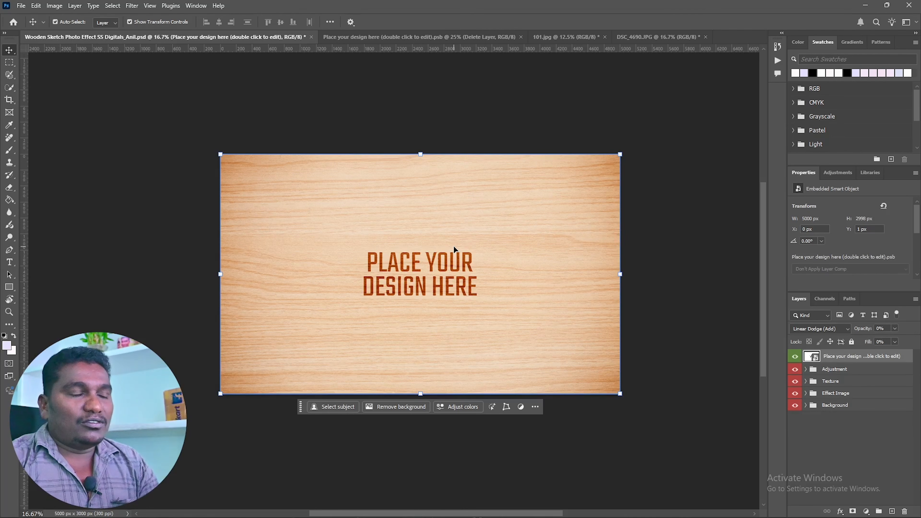
click(392, 36)
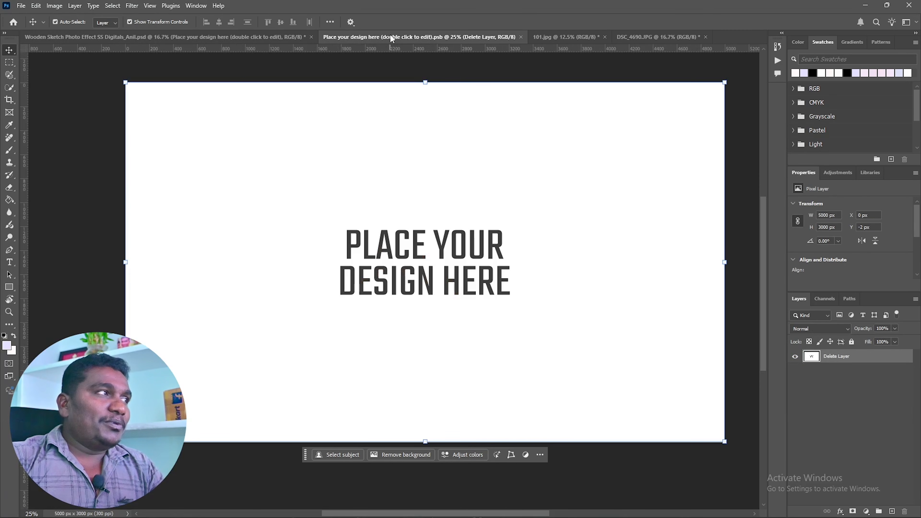
click(232, 37)
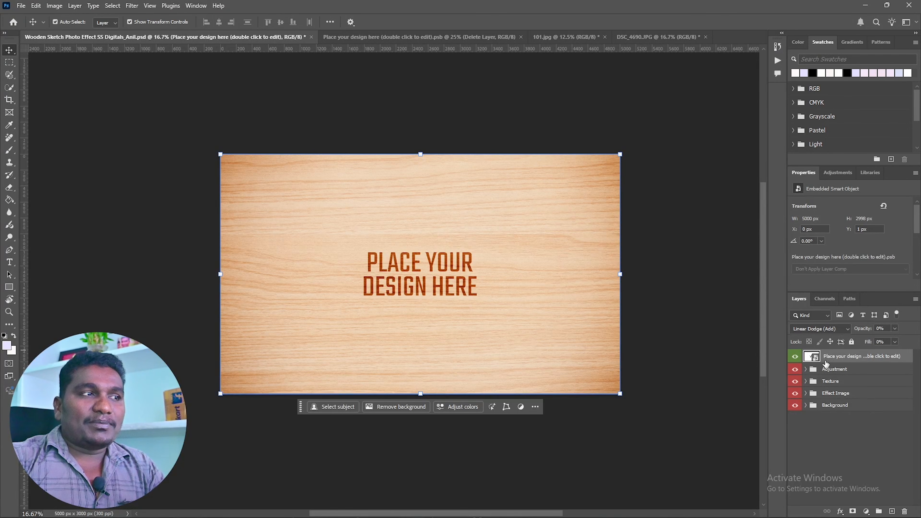
double_click(817, 358)
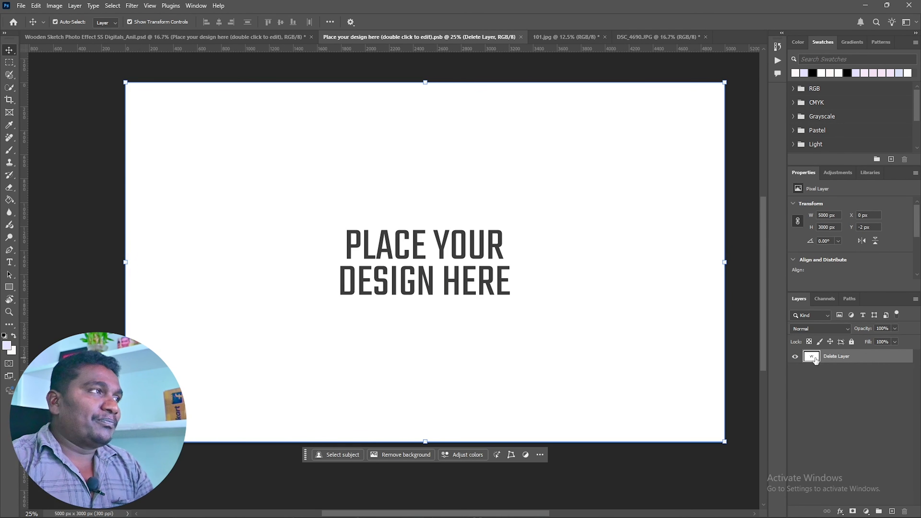
Unlock the 101.jpg photo, copy it into the smart object document, and scale it to about 129% with the man's upper body centred
click(566, 40)
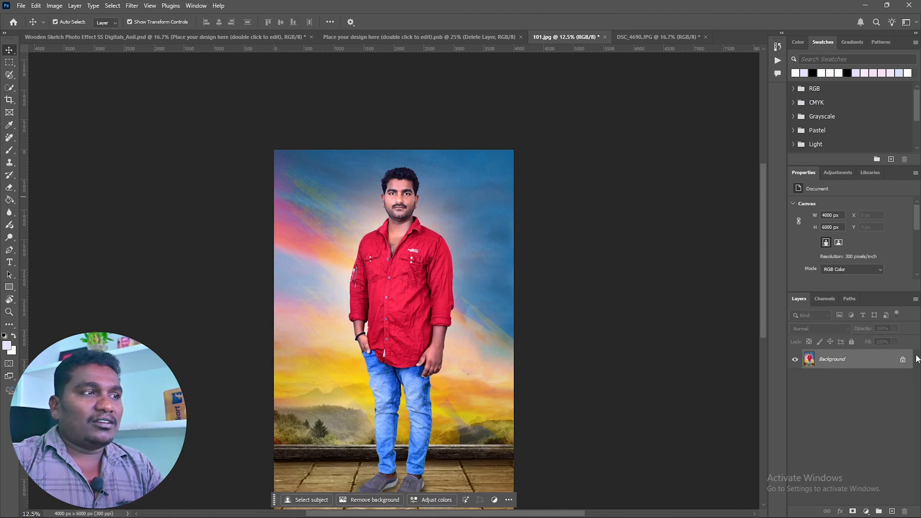
click(903, 360)
drag(403, 329, 424, 262)
drag(445, 211, 438, 259)
drag(656, 308, 766, 308)
drag(556, 267, 458, 346)
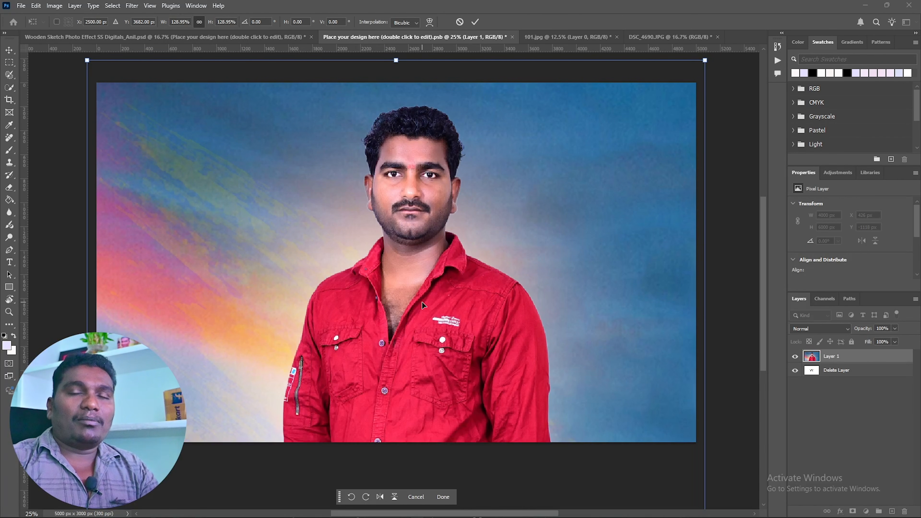
click(475, 22)
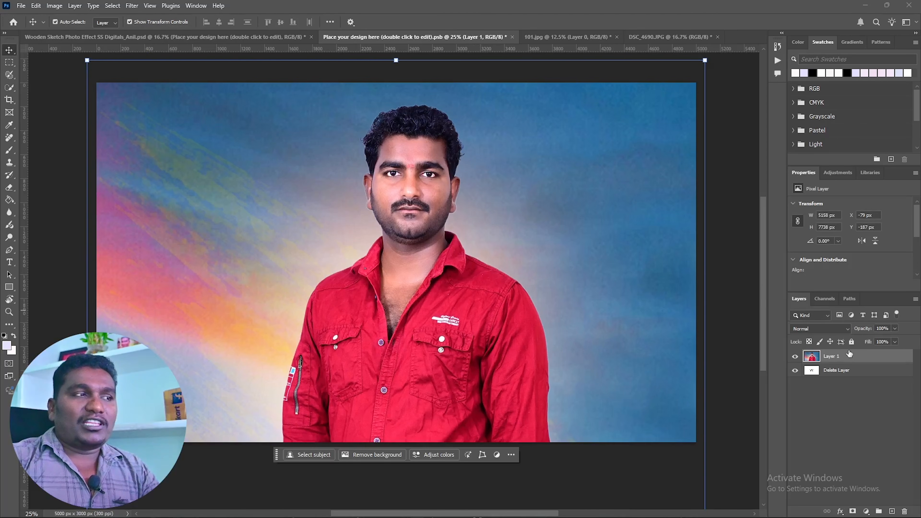
Hide the Delete Layer placeholder and save the smart object to update the wooden sketch document
click(796, 370)
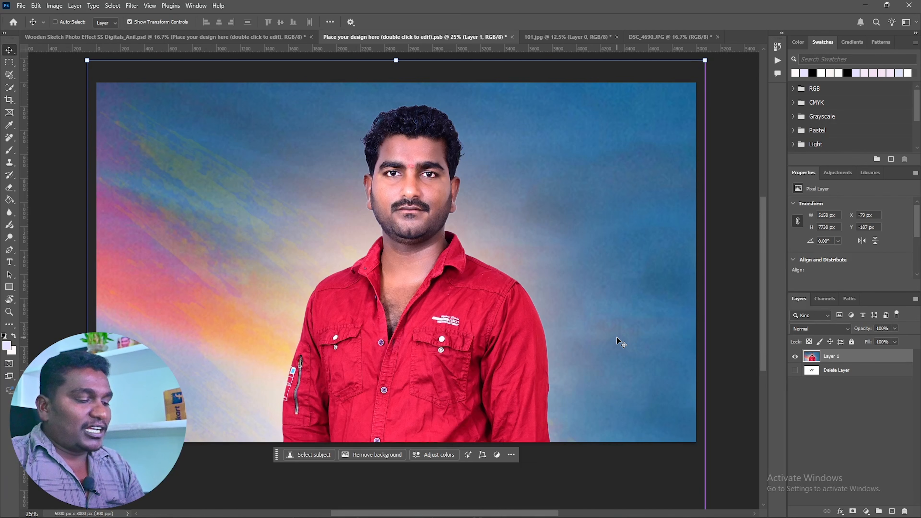
key(ctrl+s)
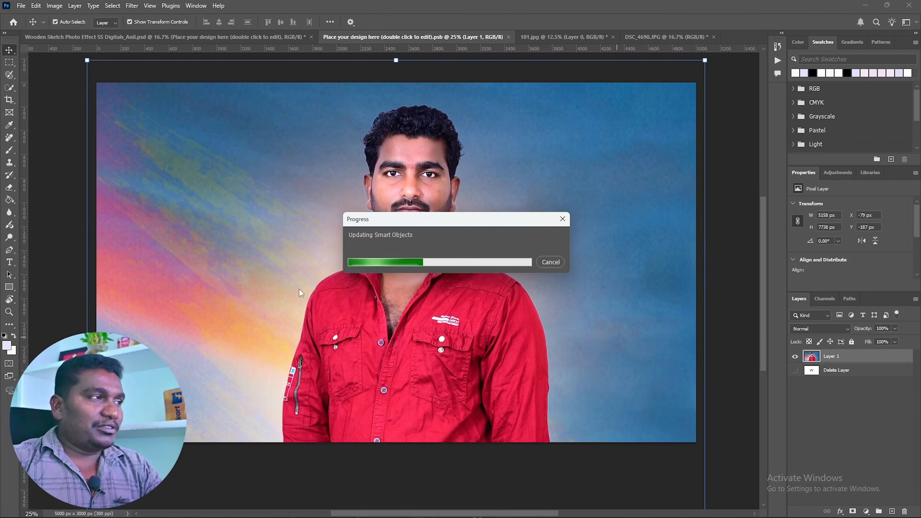
click(226, 35)
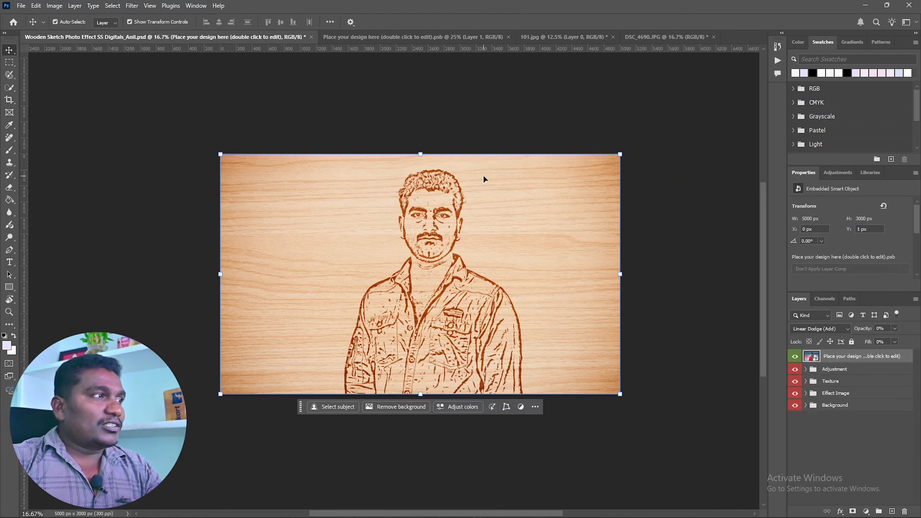
Examine the engraved sketch effect on the man's face, hair and shirt up close and as a whole
key(ctrl+plus)
key(ctrl+plus)
key(ctrl+plus)
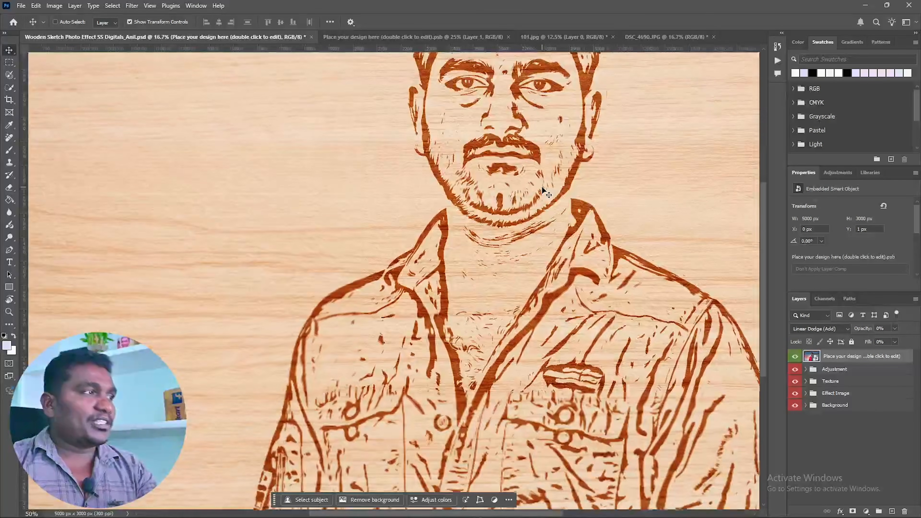
key(ctrl+plus)
drag(585, 165, 429, 337)
drag(399, 209, 391, 251)
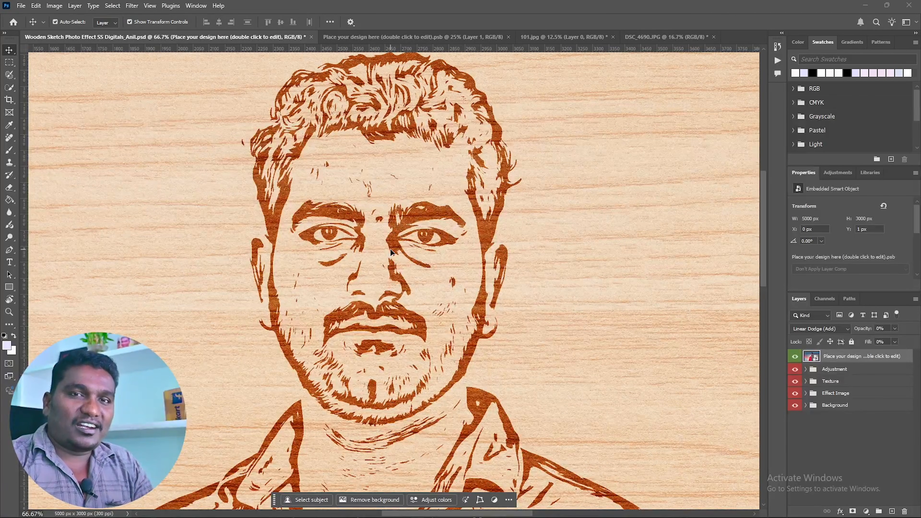
key(ctrl)
scroll(392, 251, up, 3)
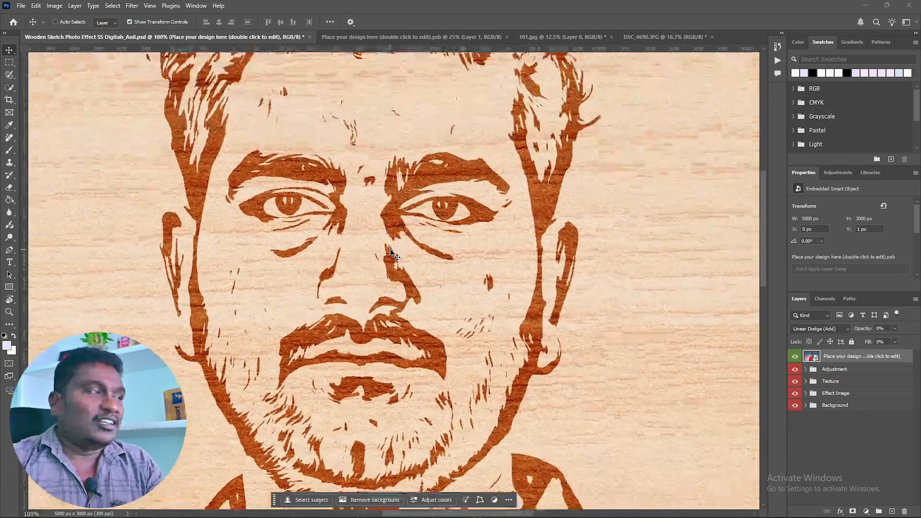
scroll(392, 251, down, 5)
scroll(394, 254, down, 1)
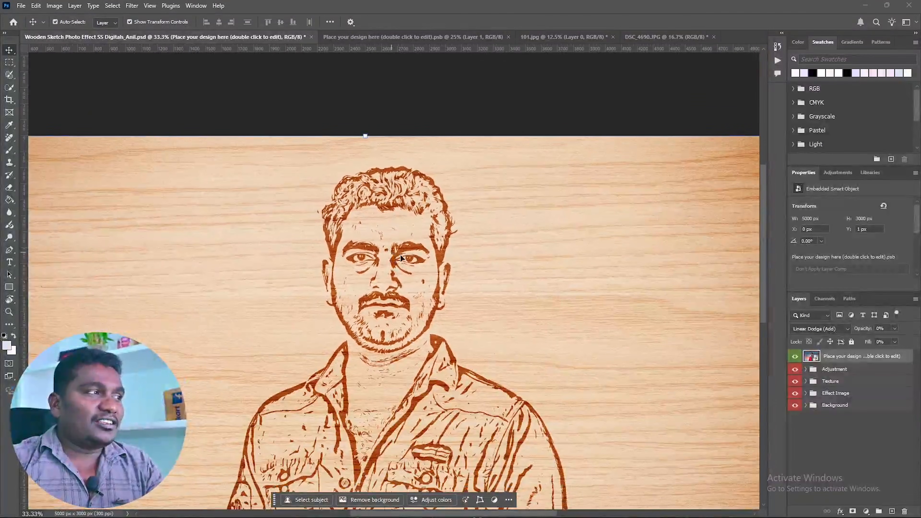
drag(424, 320, 440, 263)
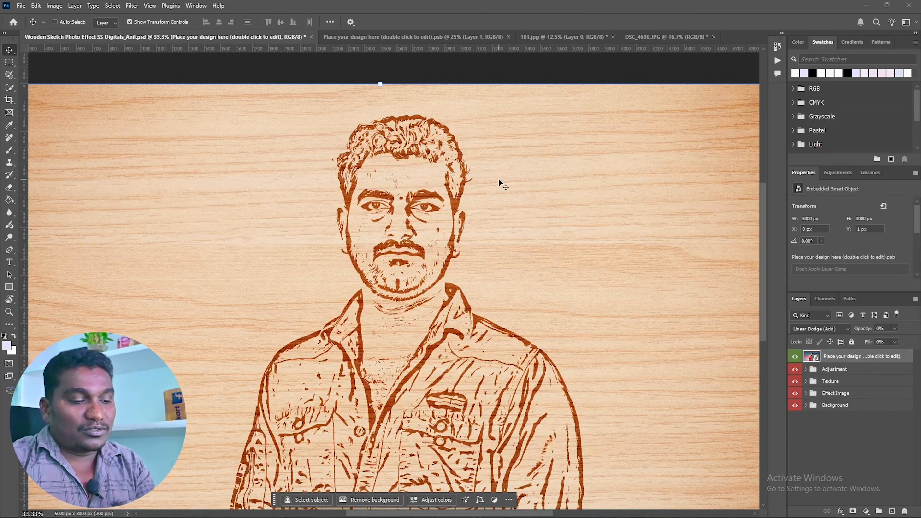
scroll(499, 178, down, 1)
drag(457, 267, 453, 250)
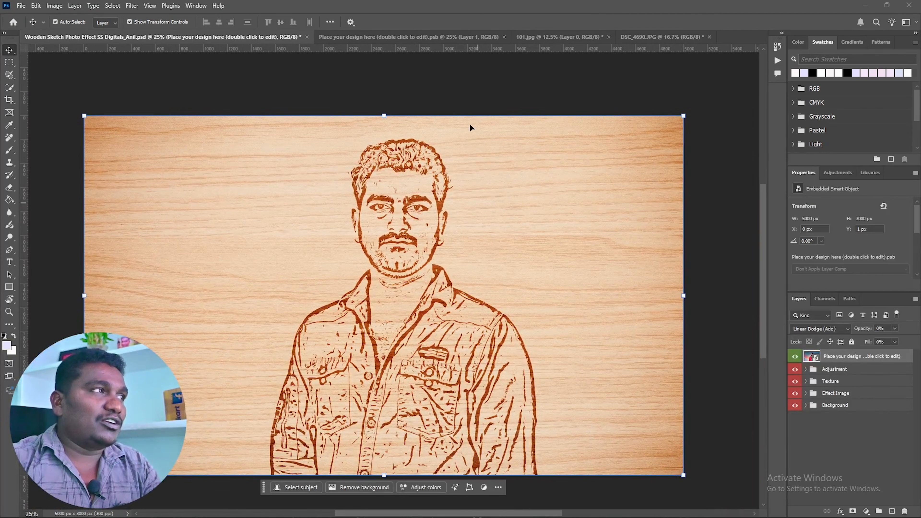
Reopen the smart object's contents and hide the man's photo on Layer 1
double_click(813, 357)
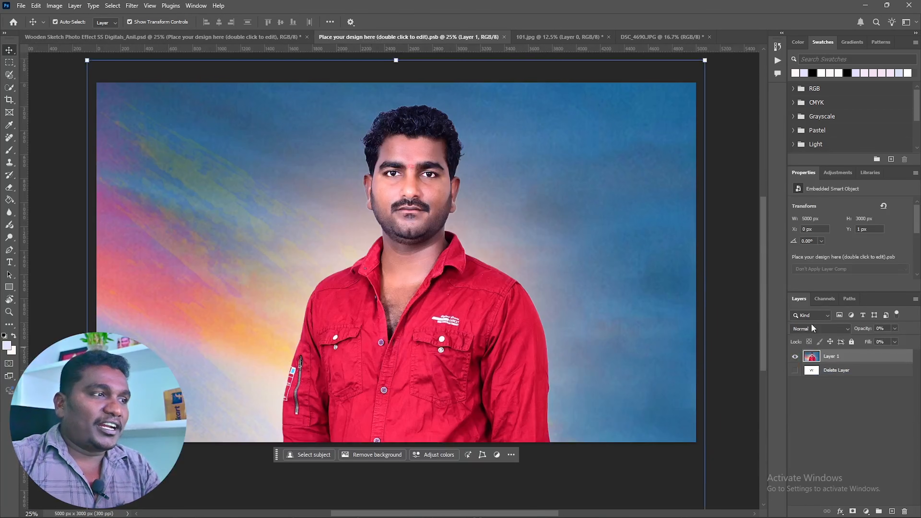
click(796, 357)
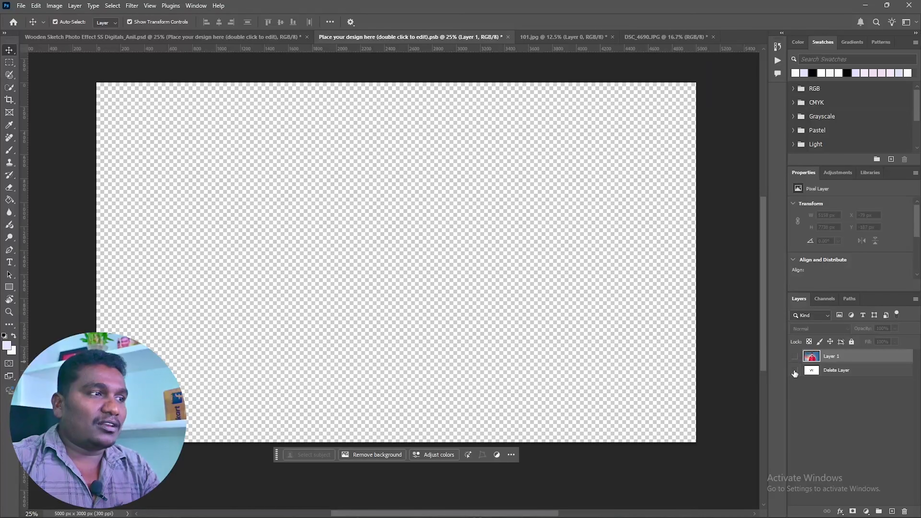
Select the couple in DSC_4690.JPG with the Subject selection command
click(642, 37)
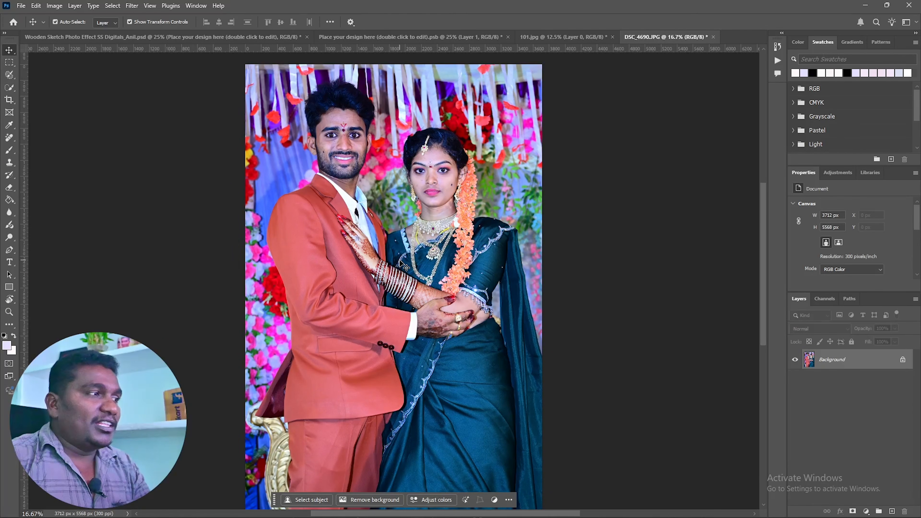
click(112, 5)
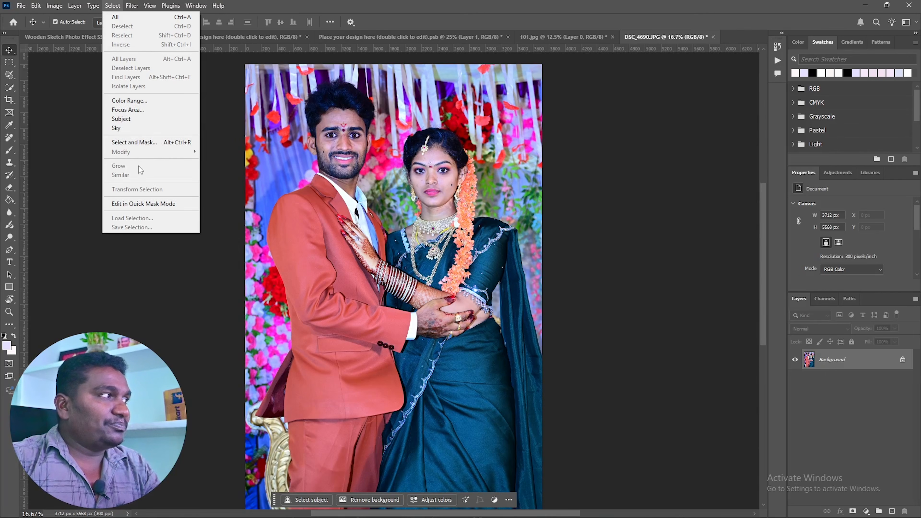
click(121, 119)
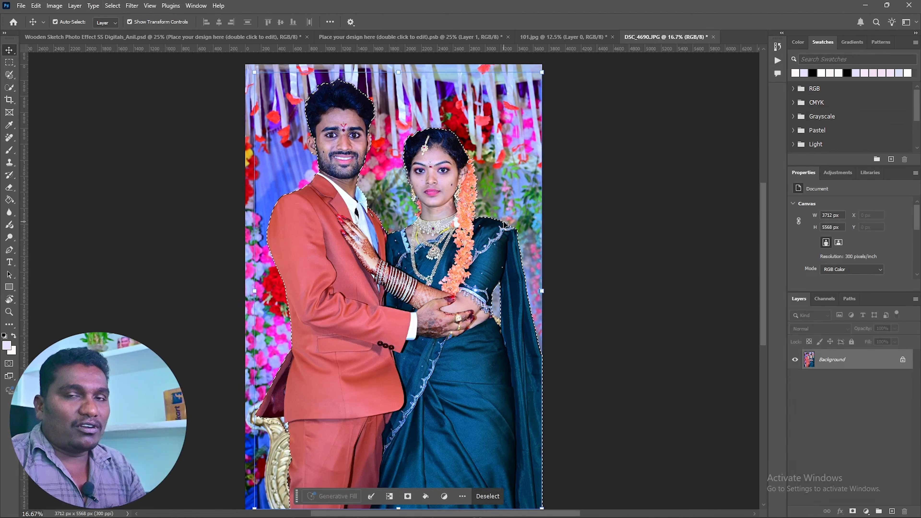
Feather the couple's selection slightly in Select and Mask and copy the selected couple to a new layer
key(ctrl)
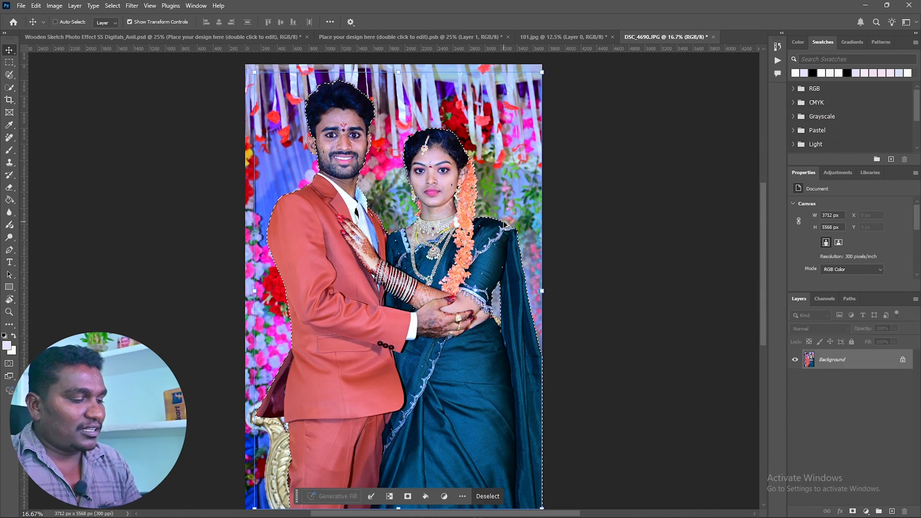
key(ctrl+alt+r)
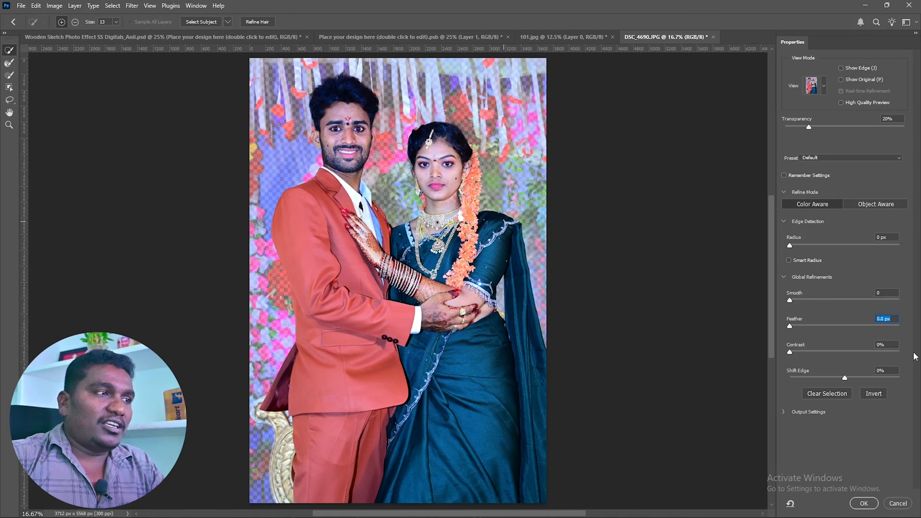
drag(789, 328, 792, 328)
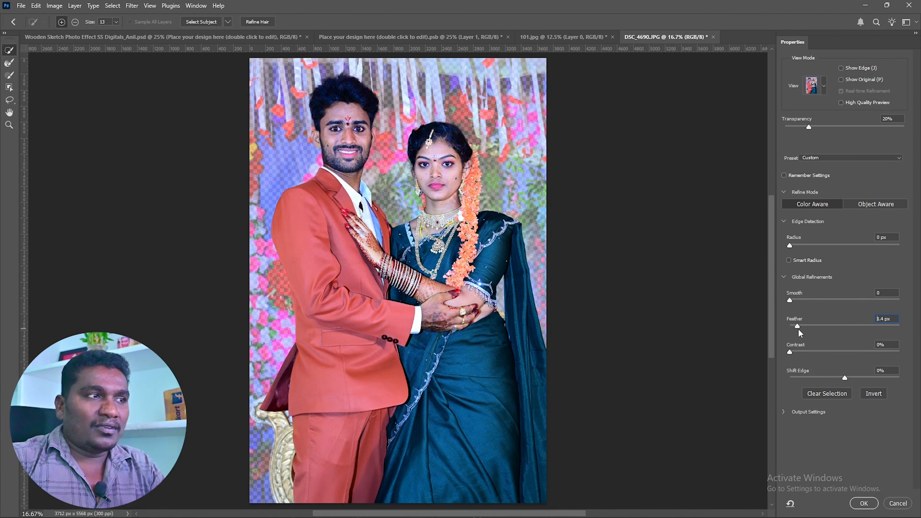
click(865, 504)
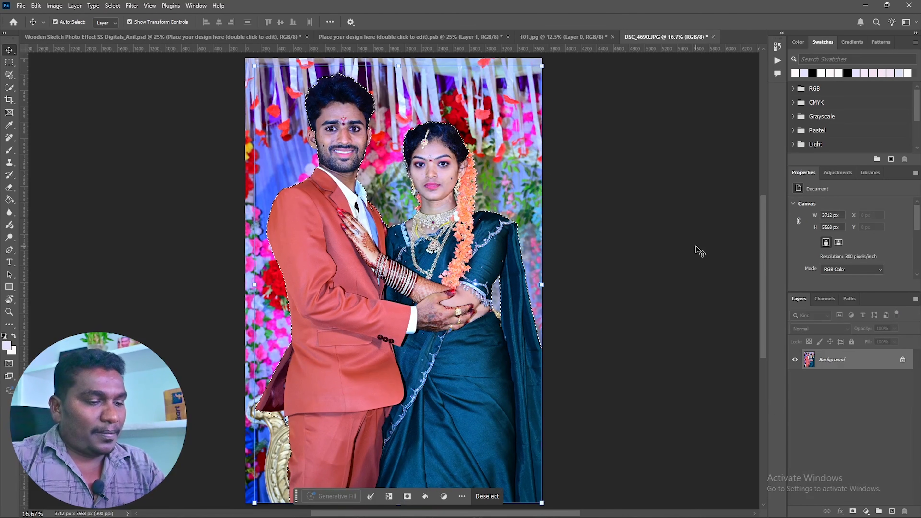
key(ctrl+j)
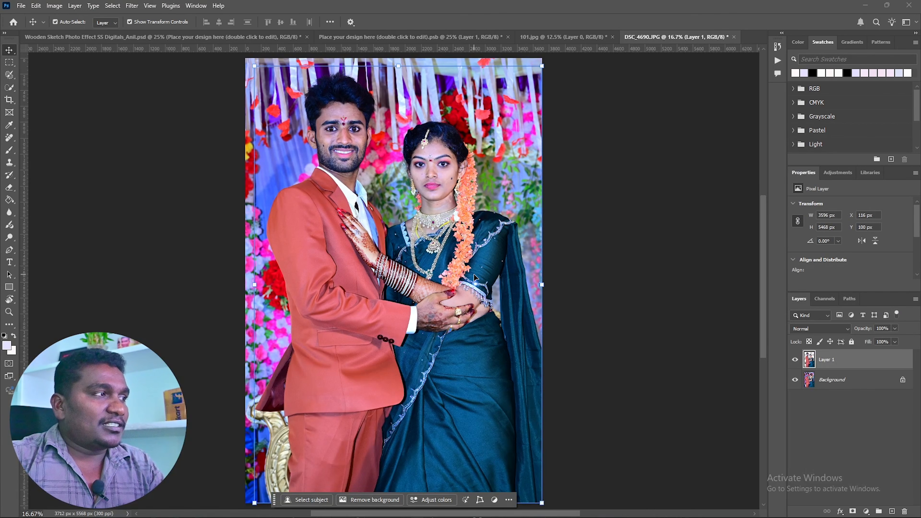
Place the couple cutout in the smart object document, scaled to about 63% on the right half of the canvas
drag(475, 277, 595, 319)
drag(698, 331, 566, 333)
drag(537, 368, 620, 339)
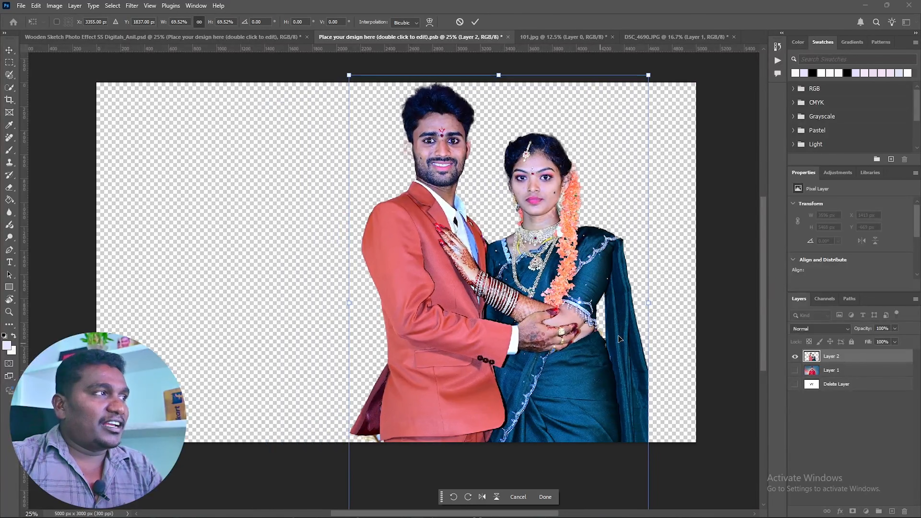
drag(648, 303, 623, 307)
drag(557, 333, 580, 337)
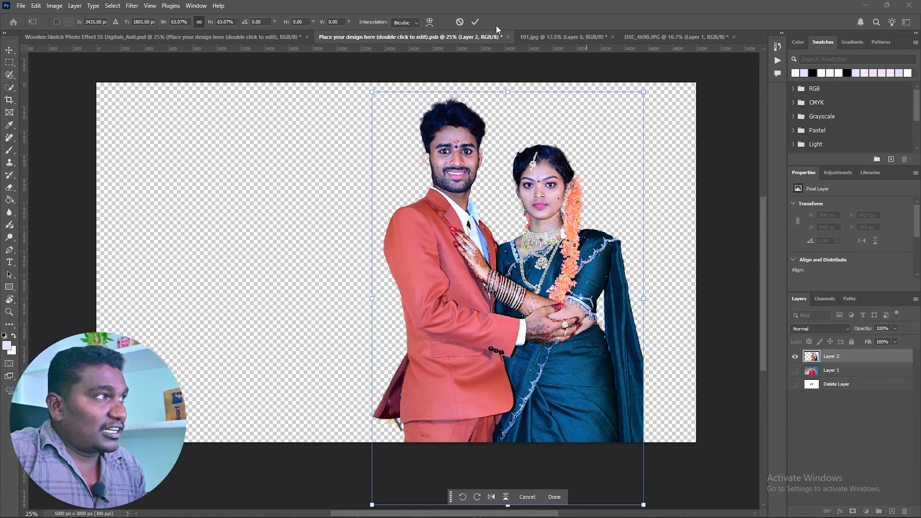
click(475, 22)
Save the smart object and inspect the couple's engraved sketch in the wooden sketch document
key(ctrl+s)
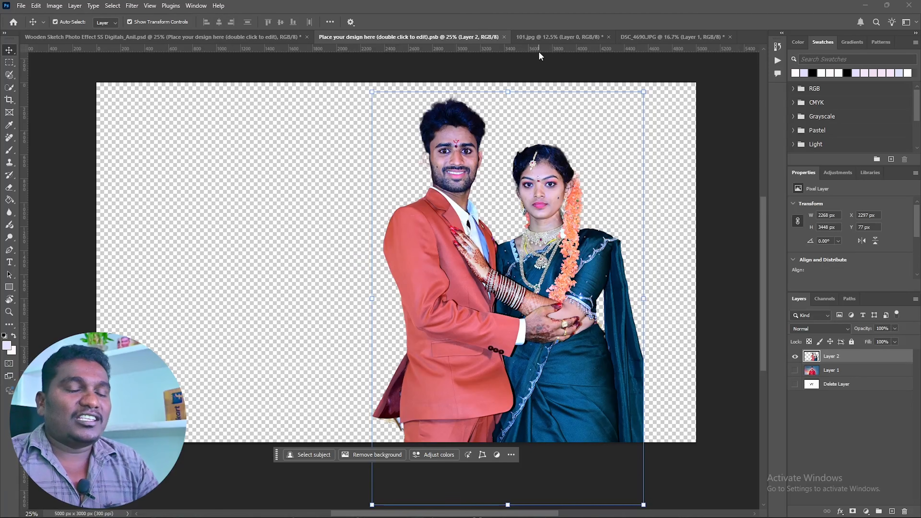
click(253, 36)
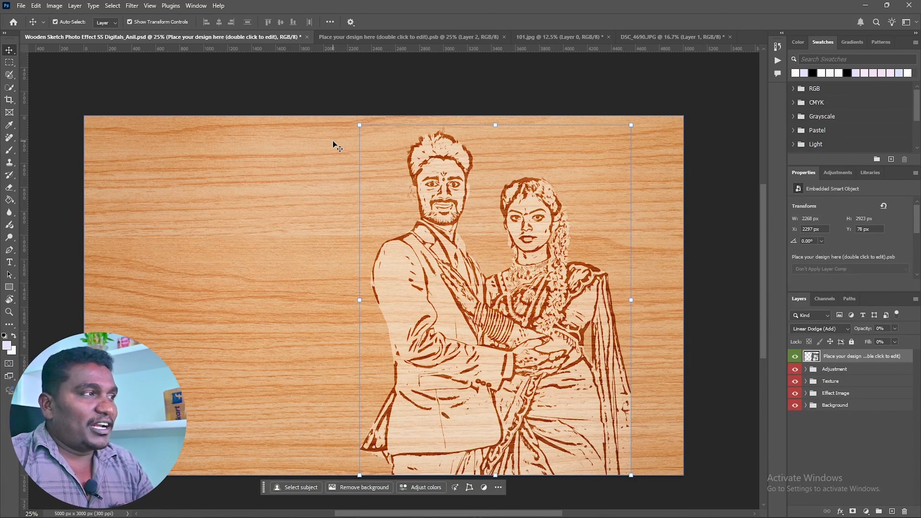
key(ctrl+plus)
key(ctrl+plus)
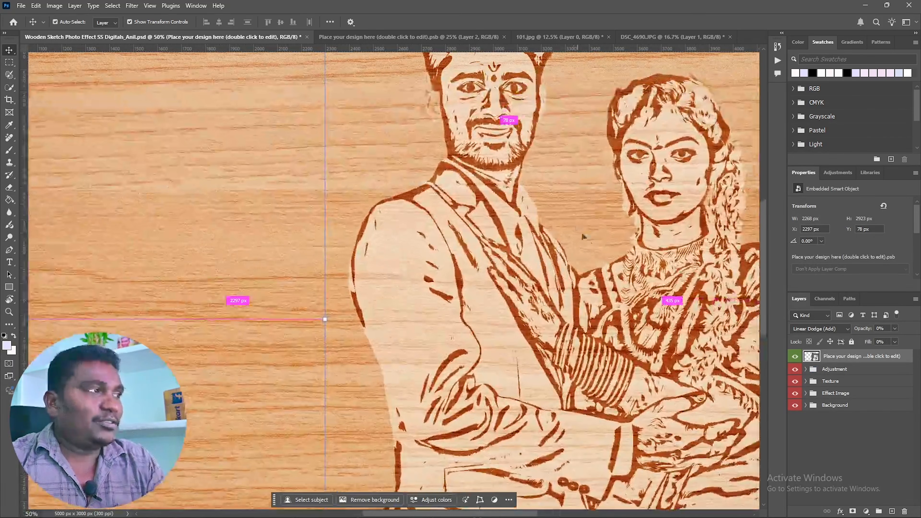
drag(544, 273, 441, 357)
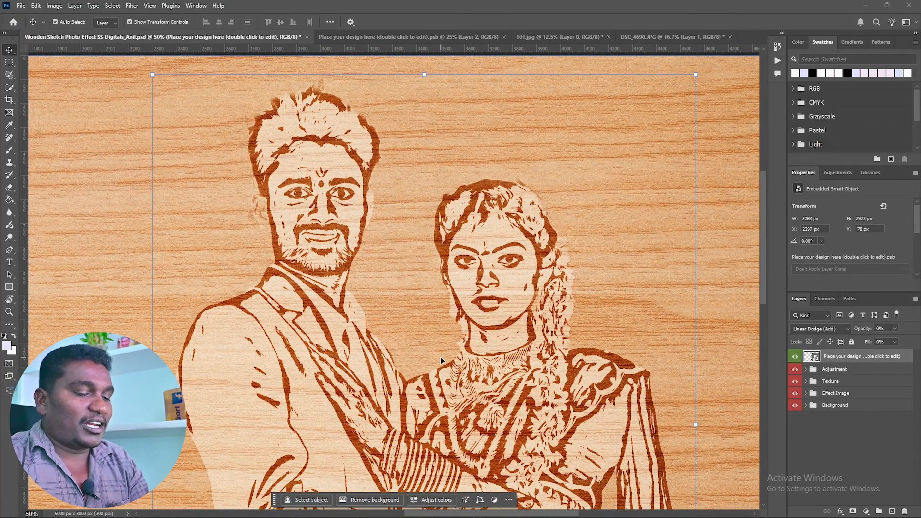
key(ctrl+minus)
key(ctrl+minus)
drag(440, 357, 510, 289)
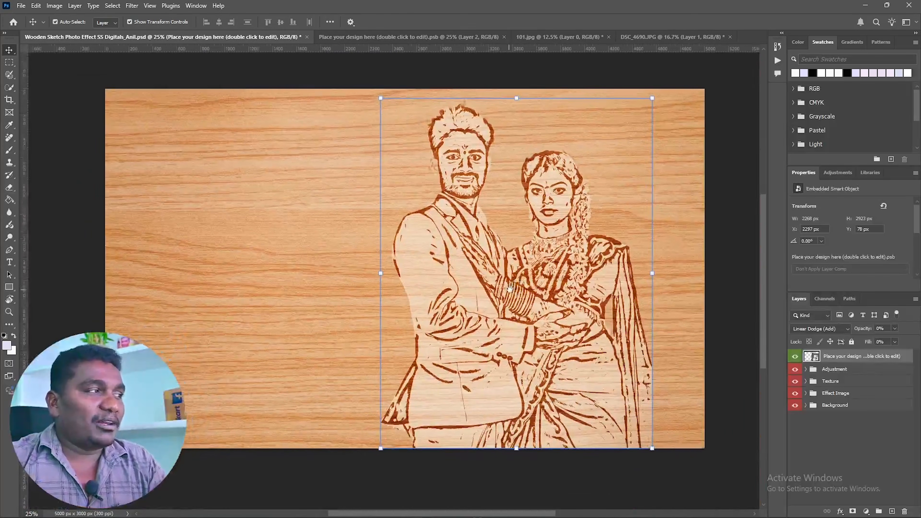